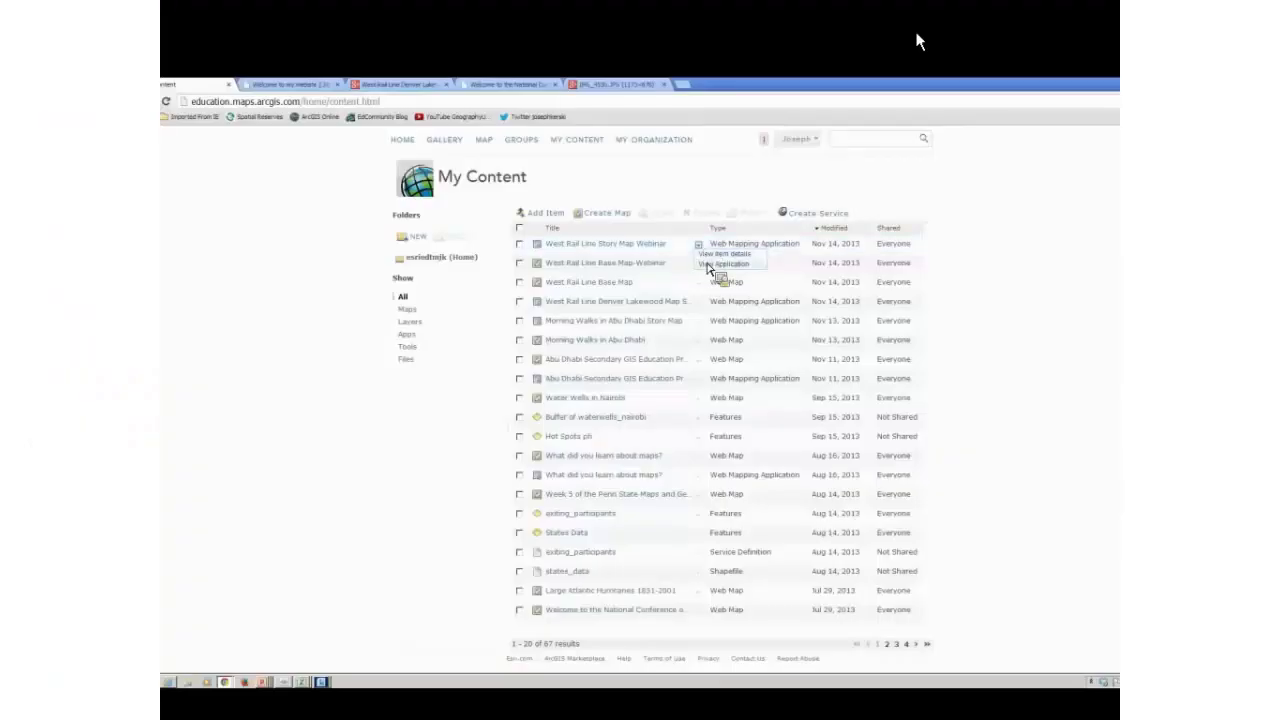
# Open the West Rail Line Story Map Webinar application and view the photos of a mid-line stop and point 24
pyautogui.click(710, 264)
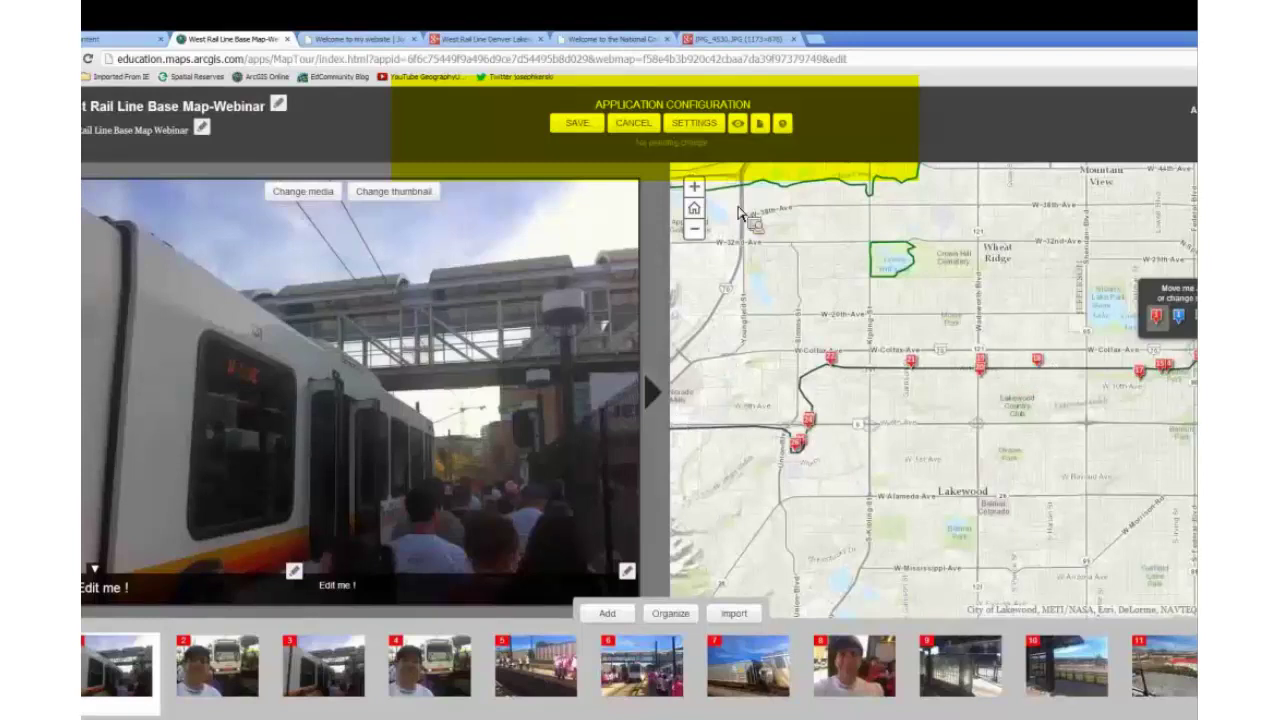
pyautogui.moveTo(755, 52); pyautogui.dragTo(846, 283)
pyautogui.moveTo(846, 283); pyautogui.dragTo(572, 348)
pyautogui.moveTo(1055, 414)
pyautogui.mouseDown()
pyautogui.moveTo(985, 448)
pyautogui.moveTo(896, 450)
pyautogui.moveTo(857, 423)
pyautogui.moveTo(832, 447)
pyautogui.moveTo(937, 443)
pyautogui.mouseUp()
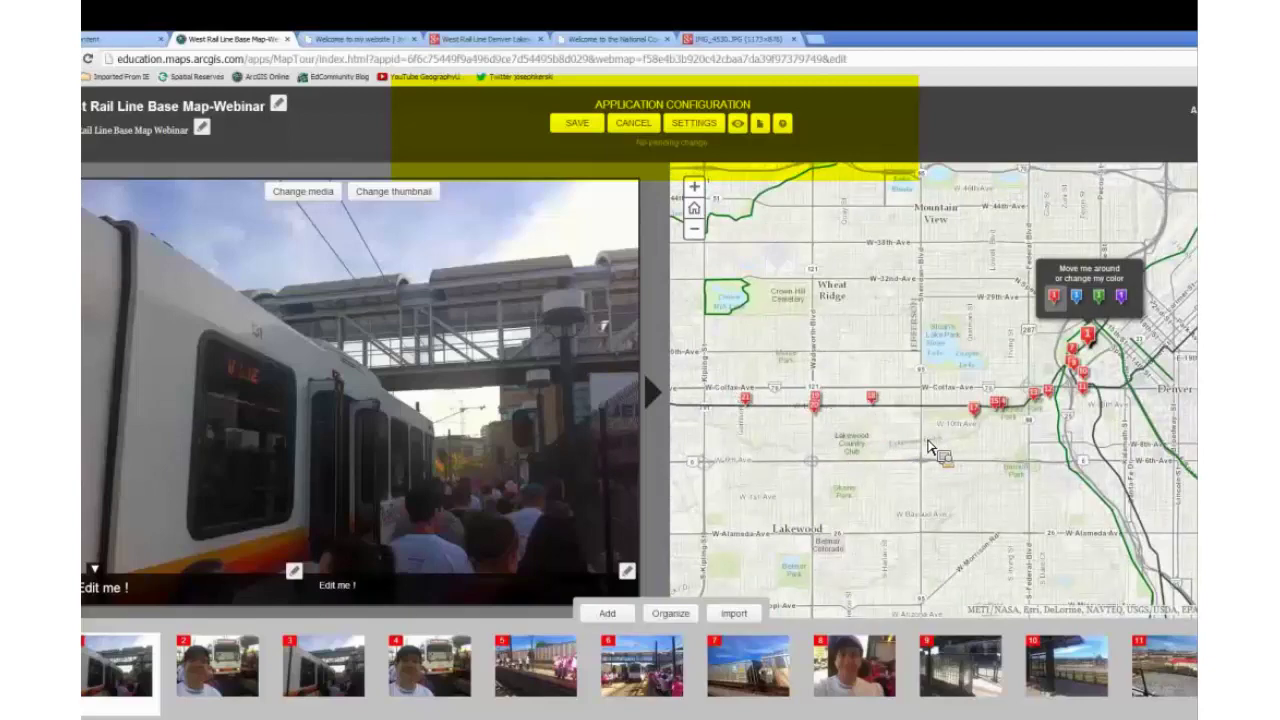
pyautogui.click(962, 396)
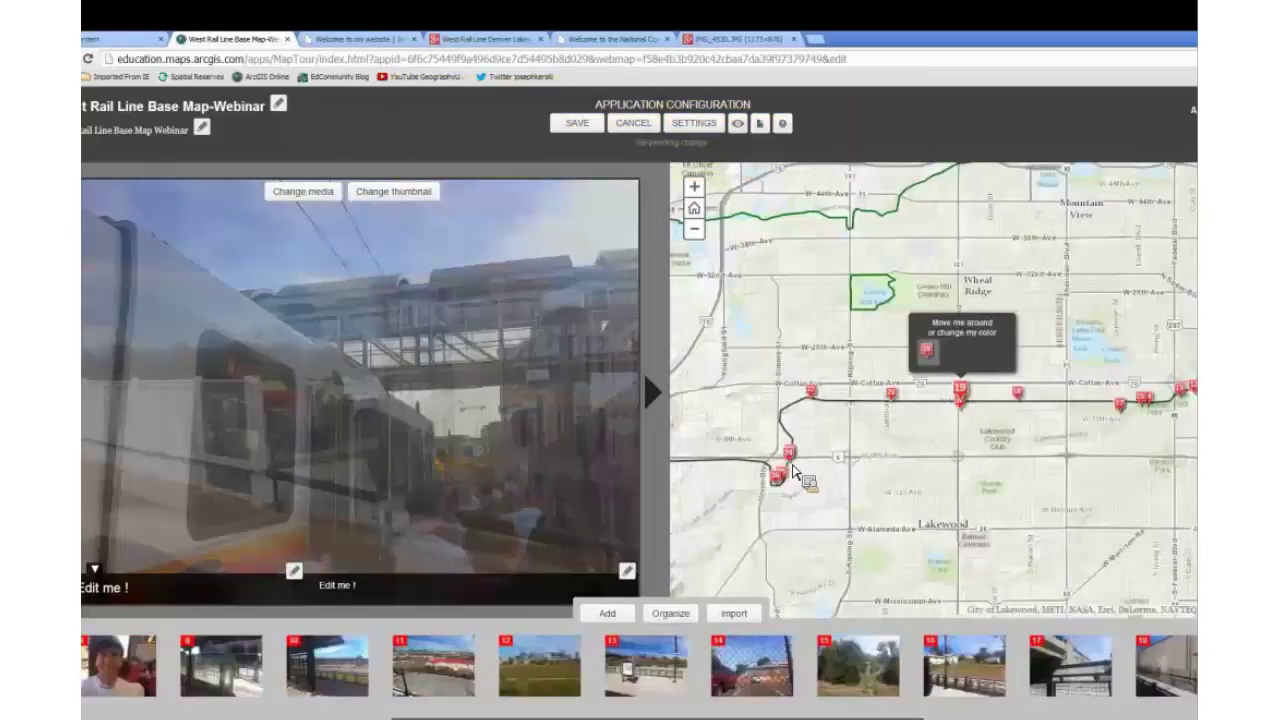
pyautogui.click(791, 456)
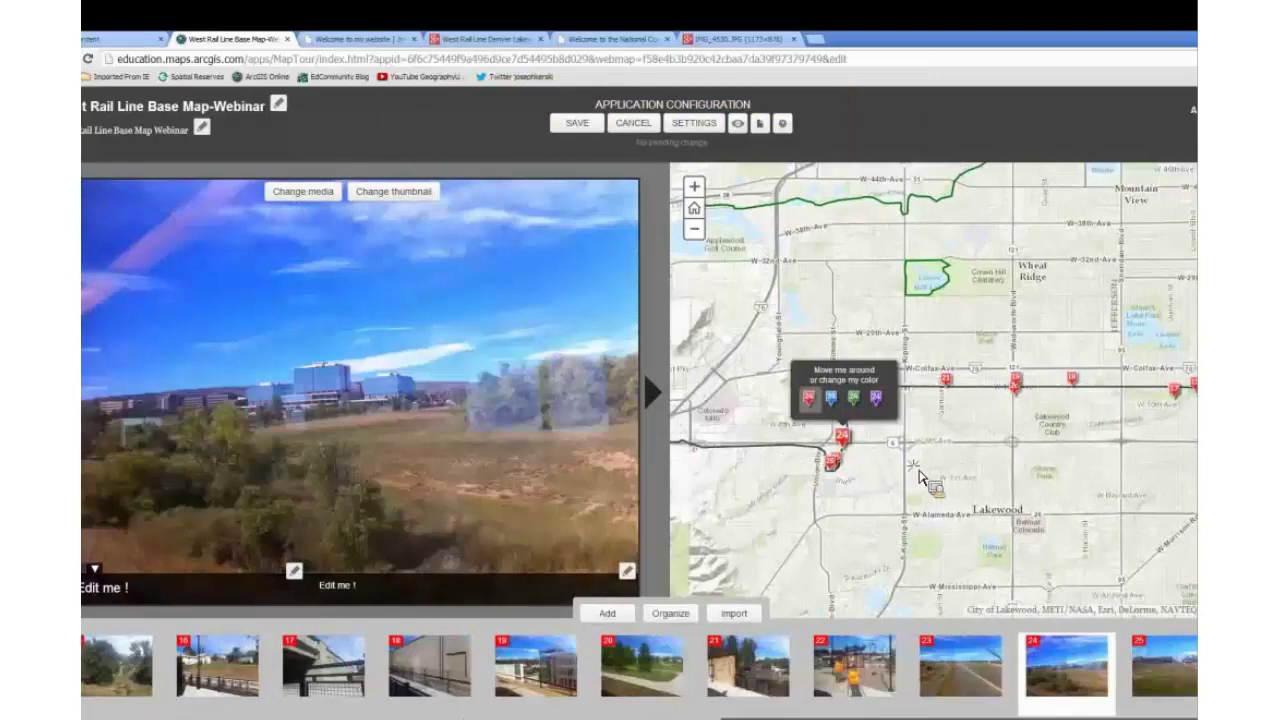
# View the tour photos for points 22 and 23 near the western end of the rail line
pyautogui.scroll(1, 893, 474)
pyautogui.moveTo(841, 463); pyautogui.dragTo(985, 499)
pyautogui.scroll(1, 980, 465)
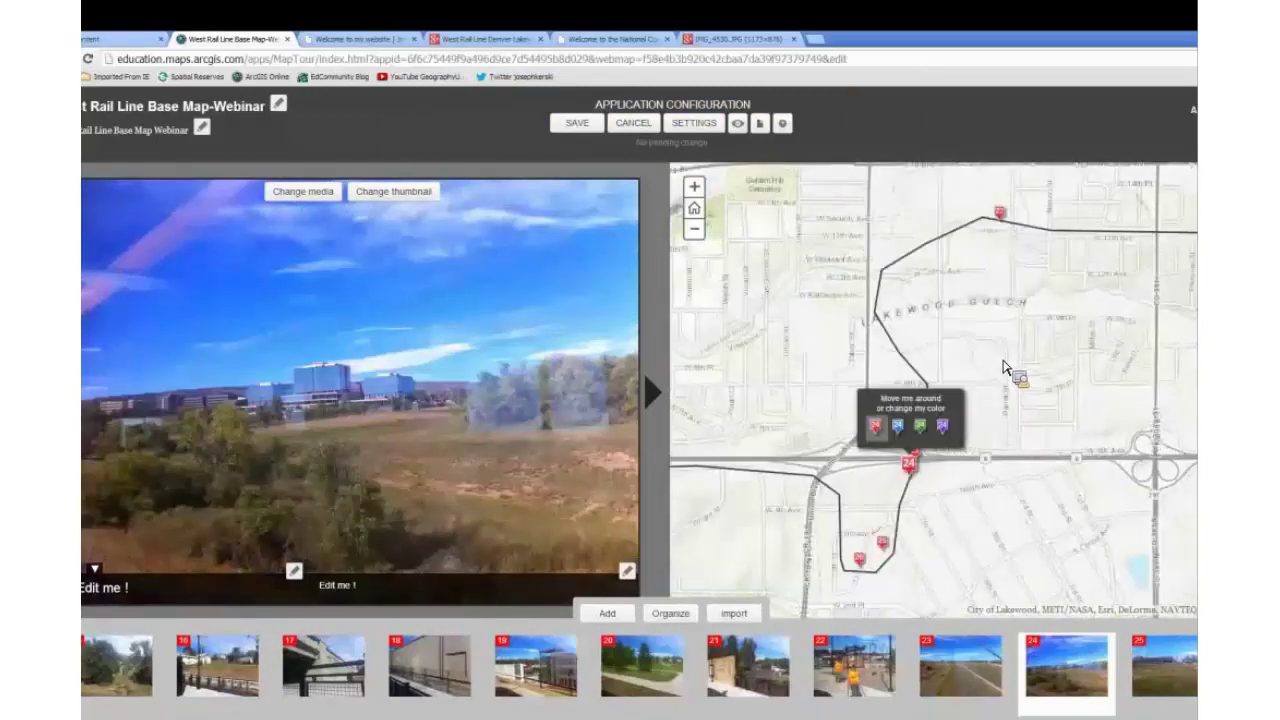
pyautogui.click(999, 212)
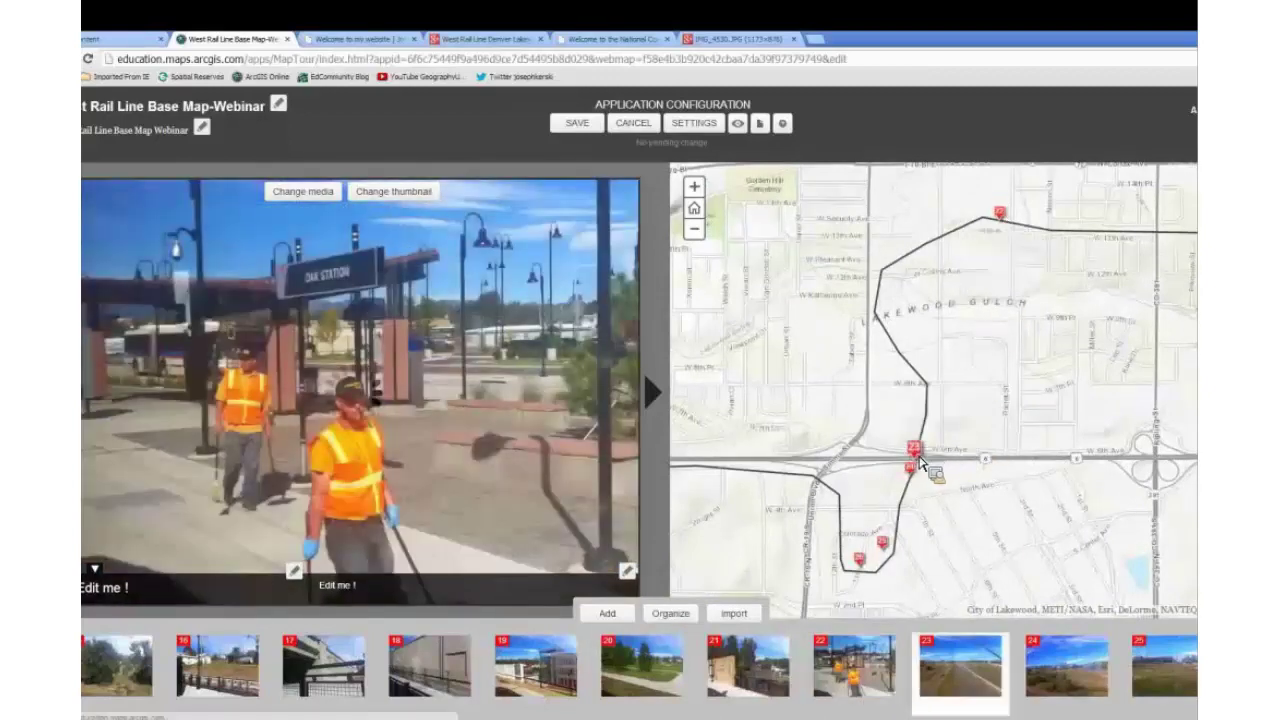
pyautogui.click(917, 455)
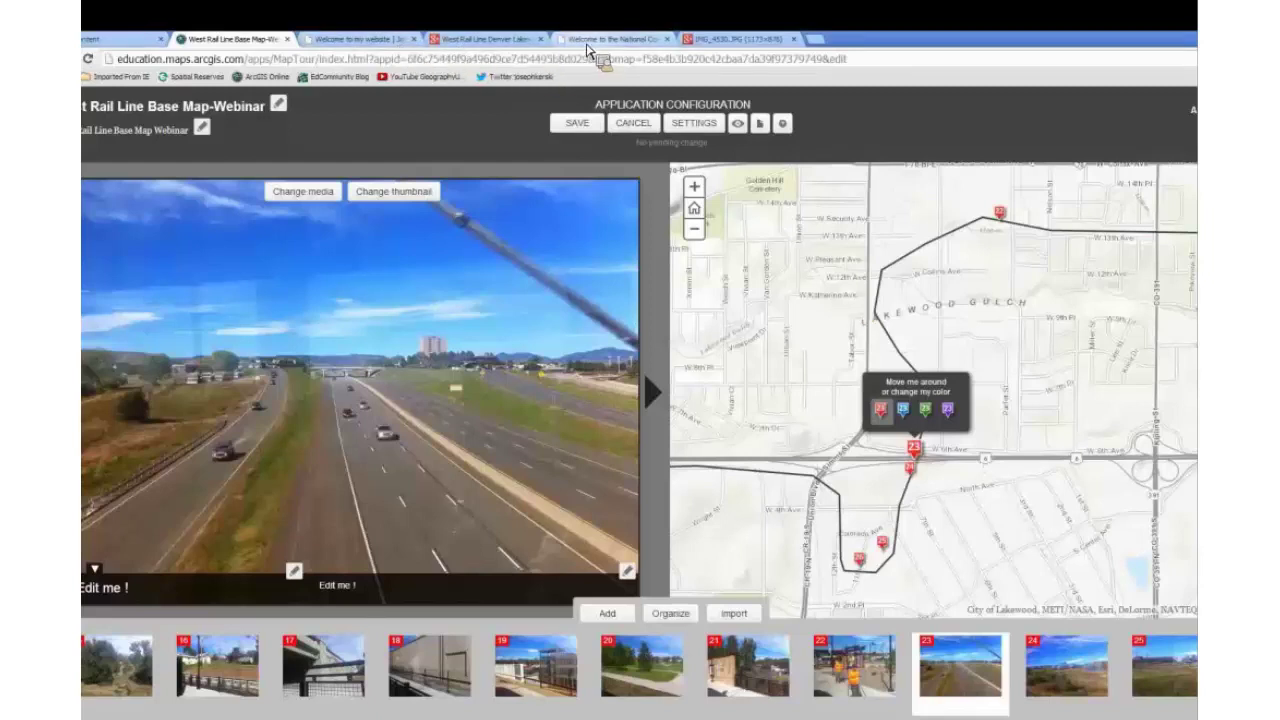
# Look at the West Rail Line photo album and the personal website, and return to the story map
pyautogui.click(523, 44)
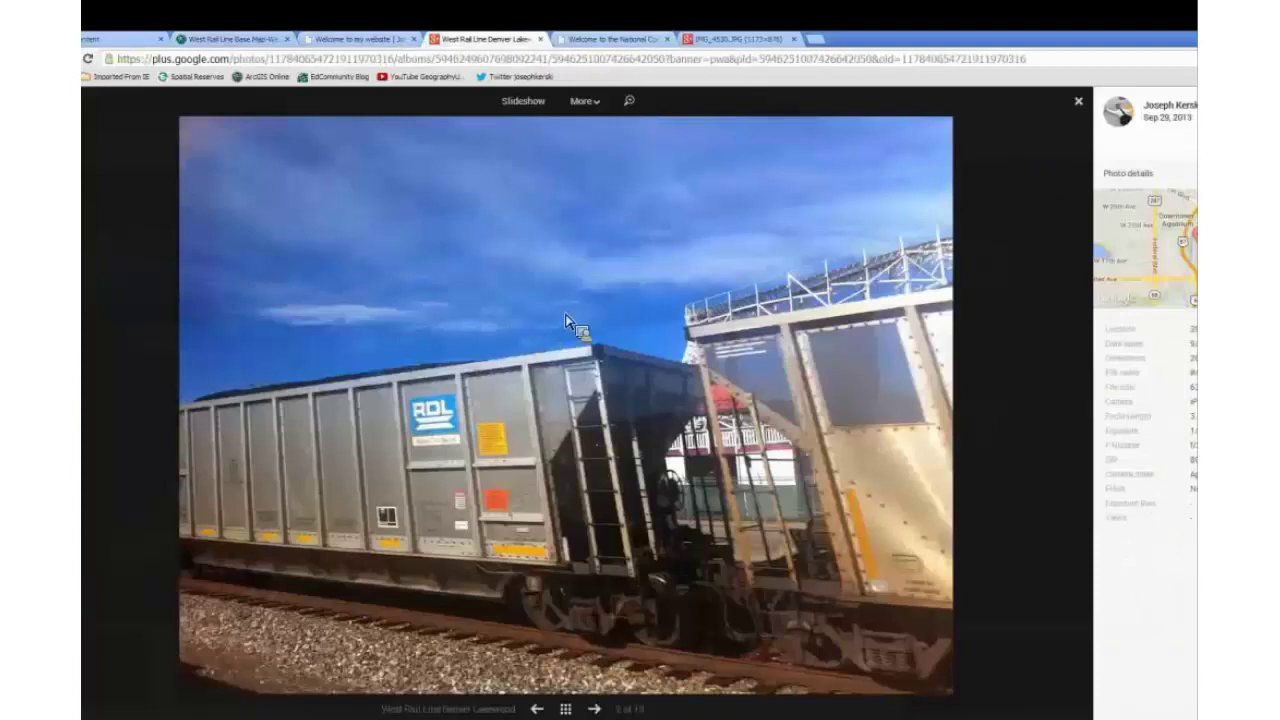
pyautogui.click(362, 40)
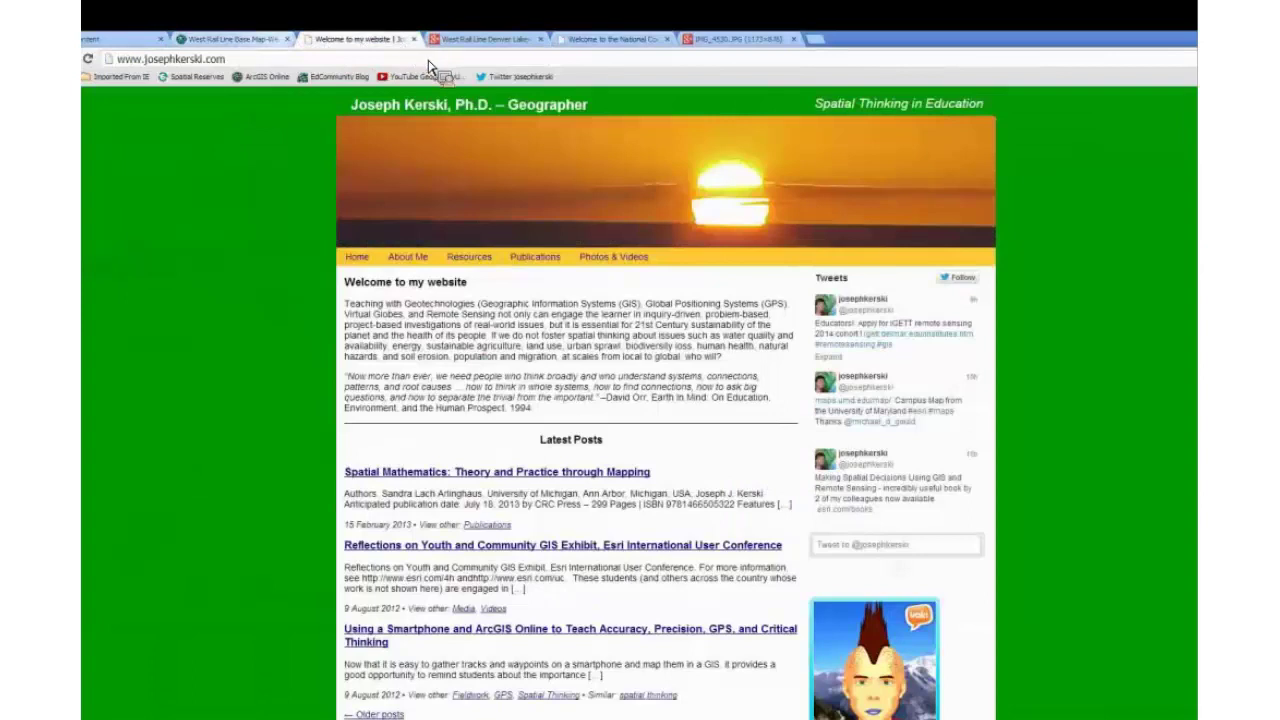
pyautogui.click(276, 43)
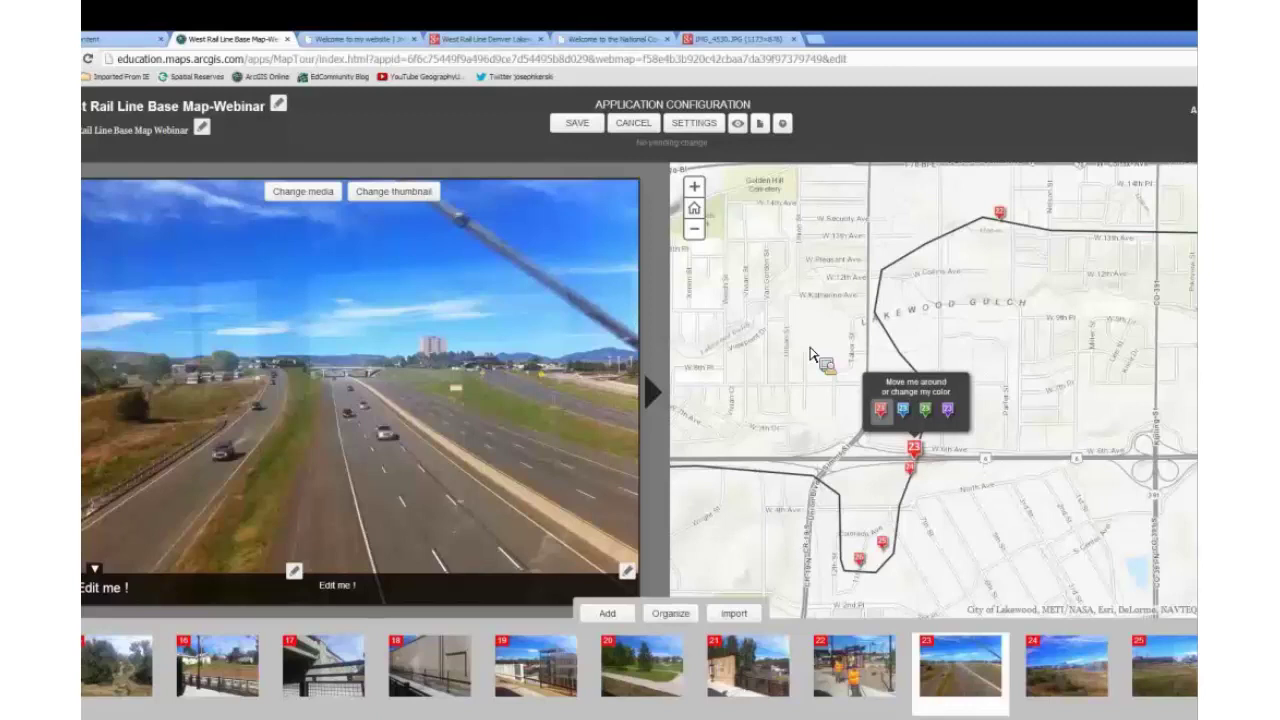
# Follow the rail line east to downtown Denver and select tour point 5
pyautogui.moveTo(811, 353); pyautogui.dragTo(873, 337)
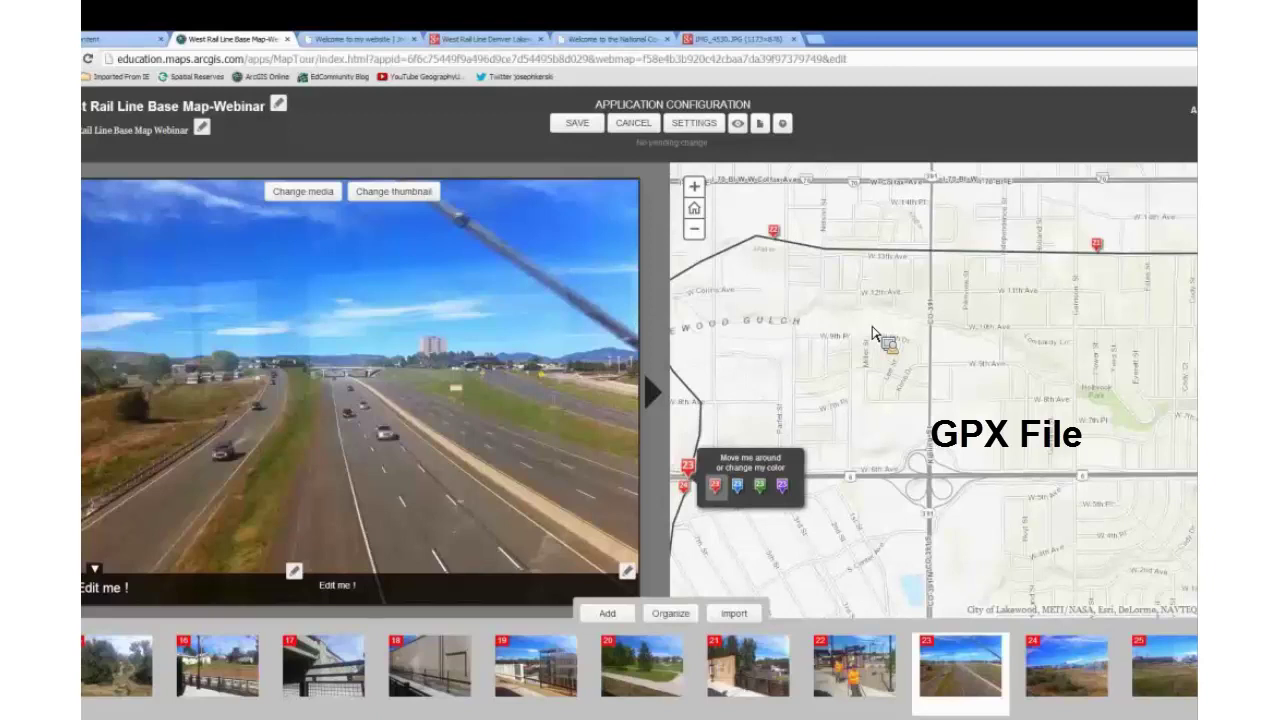
pyautogui.moveTo(873, 337); pyautogui.dragTo(990, 419)
pyautogui.moveTo(893, 338)
pyautogui.mouseDown()
pyautogui.moveTo(793, 371)
pyautogui.moveTo(917, 340)
pyautogui.moveTo(957, 406)
pyautogui.moveTo(1105, 419)
pyautogui.moveTo(895, 414)
pyautogui.mouseUp()
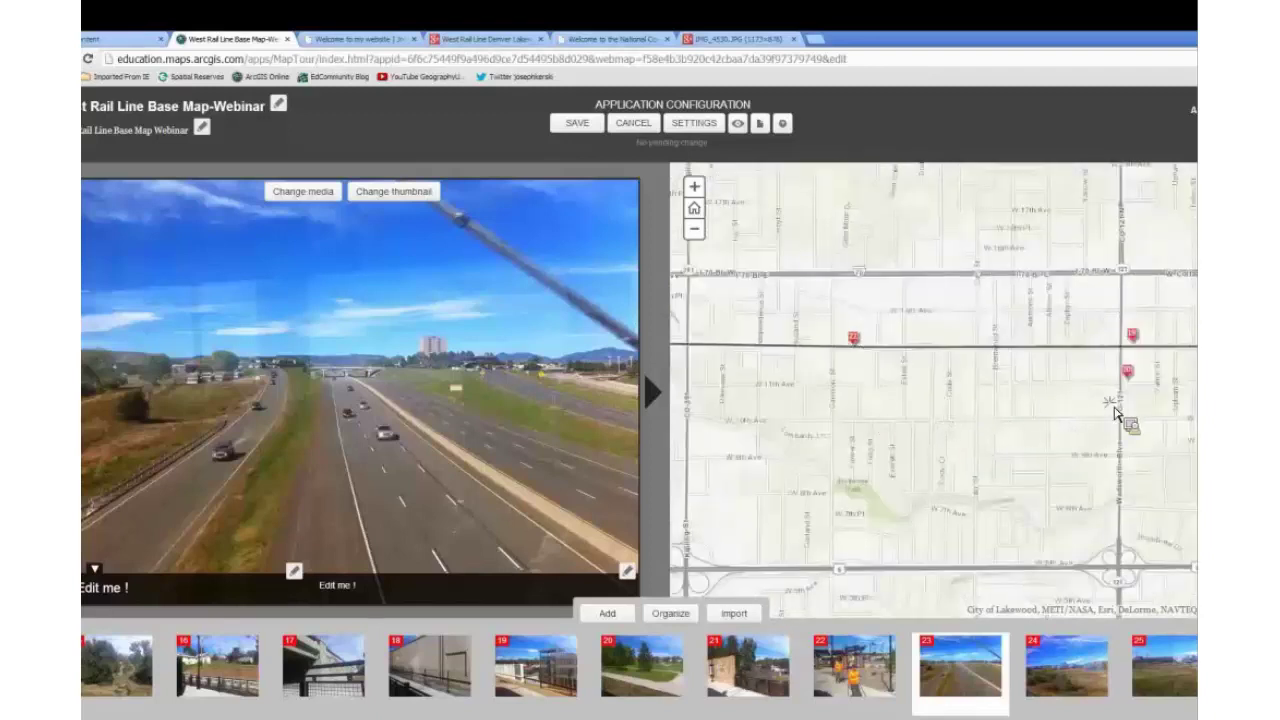
pyautogui.moveTo(1123, 420); pyautogui.dragTo(750, 462)
pyautogui.moveTo(870, 440); pyautogui.dragTo(845, 429)
pyautogui.moveTo(1060, 402); pyautogui.dragTo(432, 617)
pyautogui.click(80, 680)
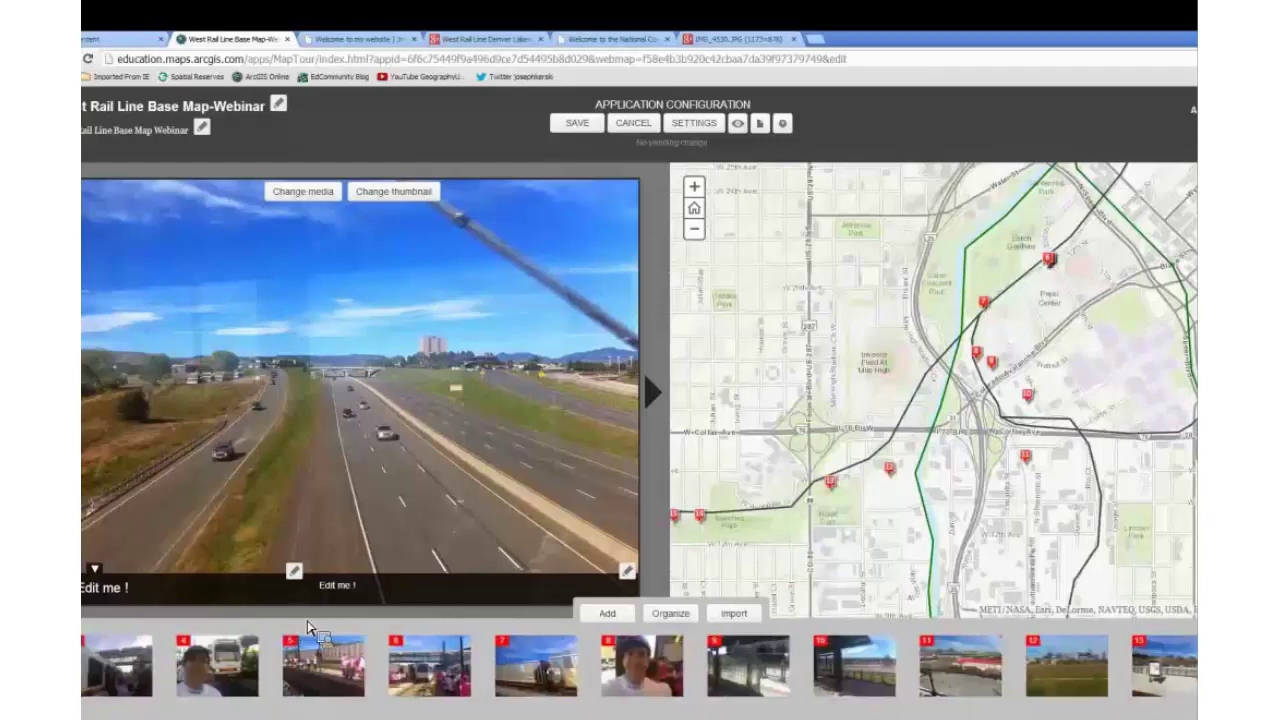
pyautogui.click(356, 585)
pyautogui.moveTo(358, 588); pyautogui.dragTo(362, 633)
pyautogui.click(330, 664)
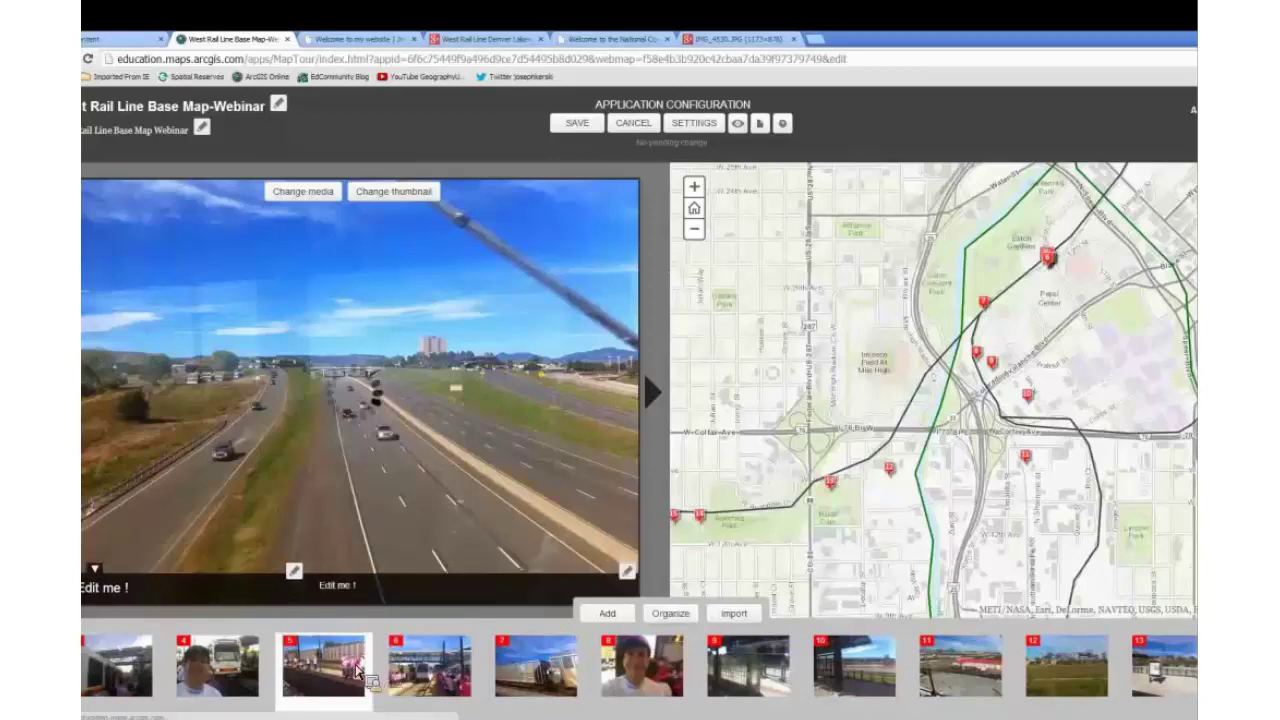
# Select tour point 4, play its embedded video and pause it
pyautogui.click(256, 668)
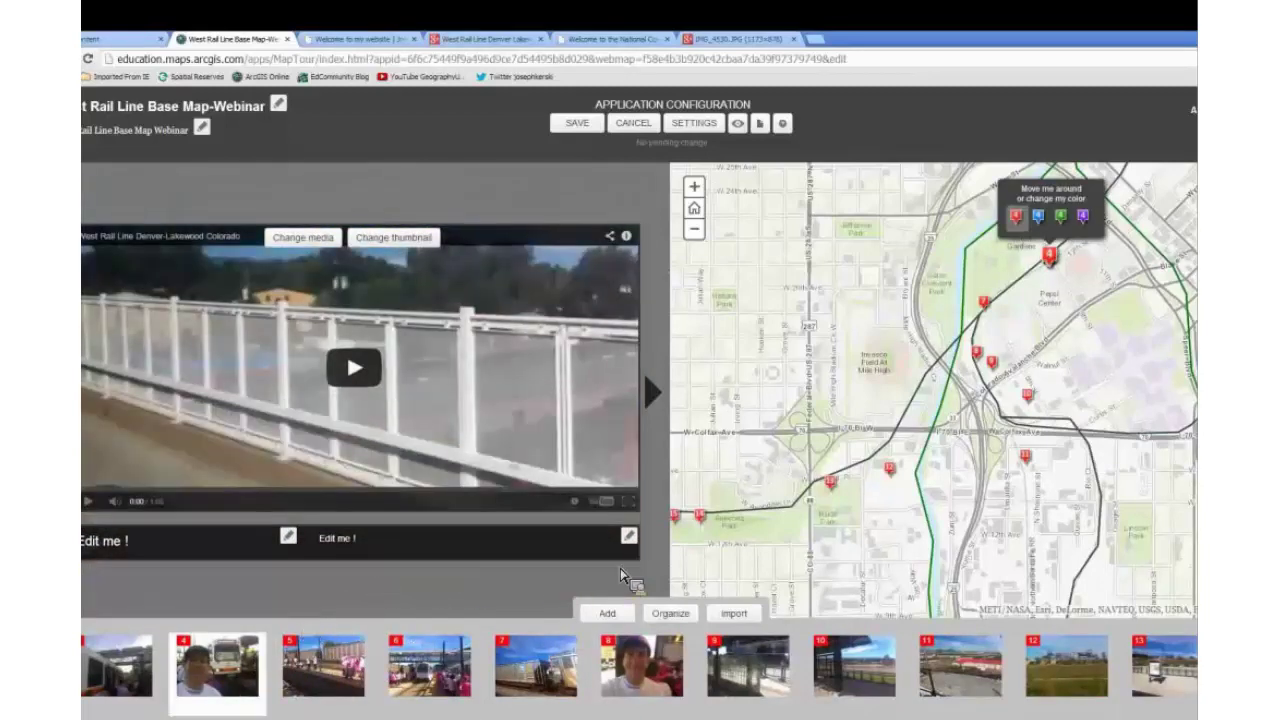
pyautogui.click(356, 372)
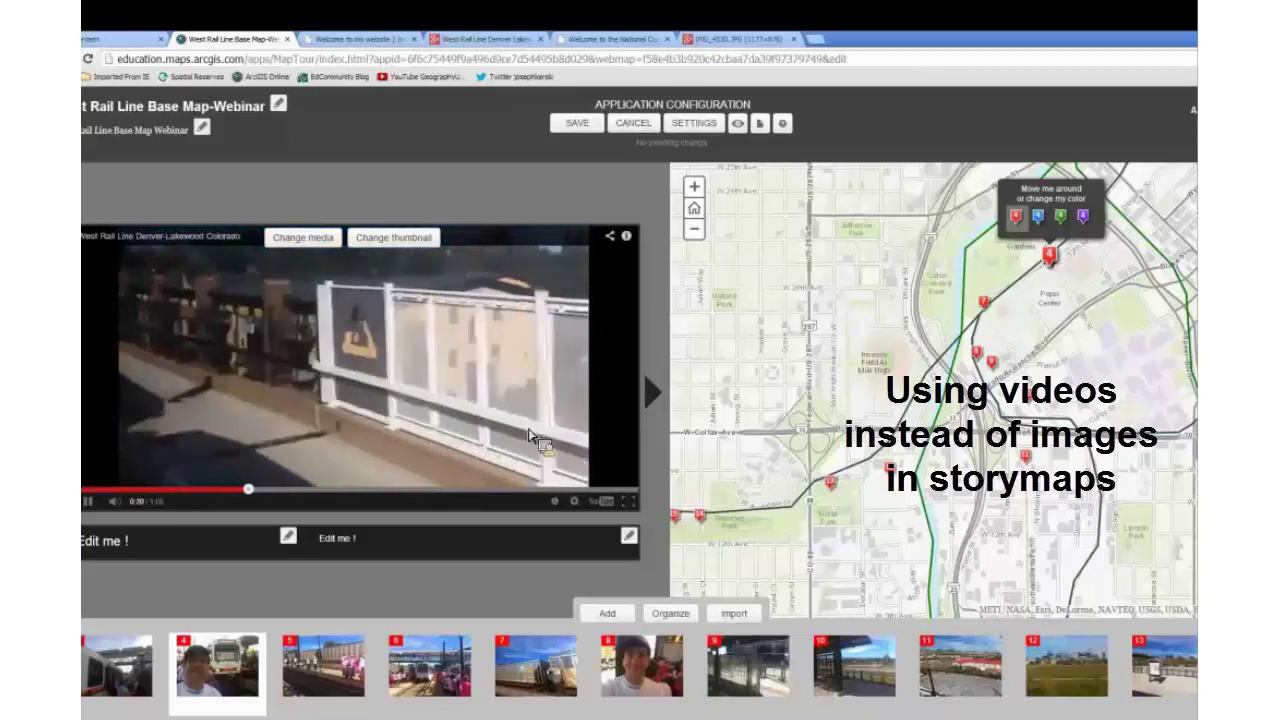
pyautogui.click(89, 501)
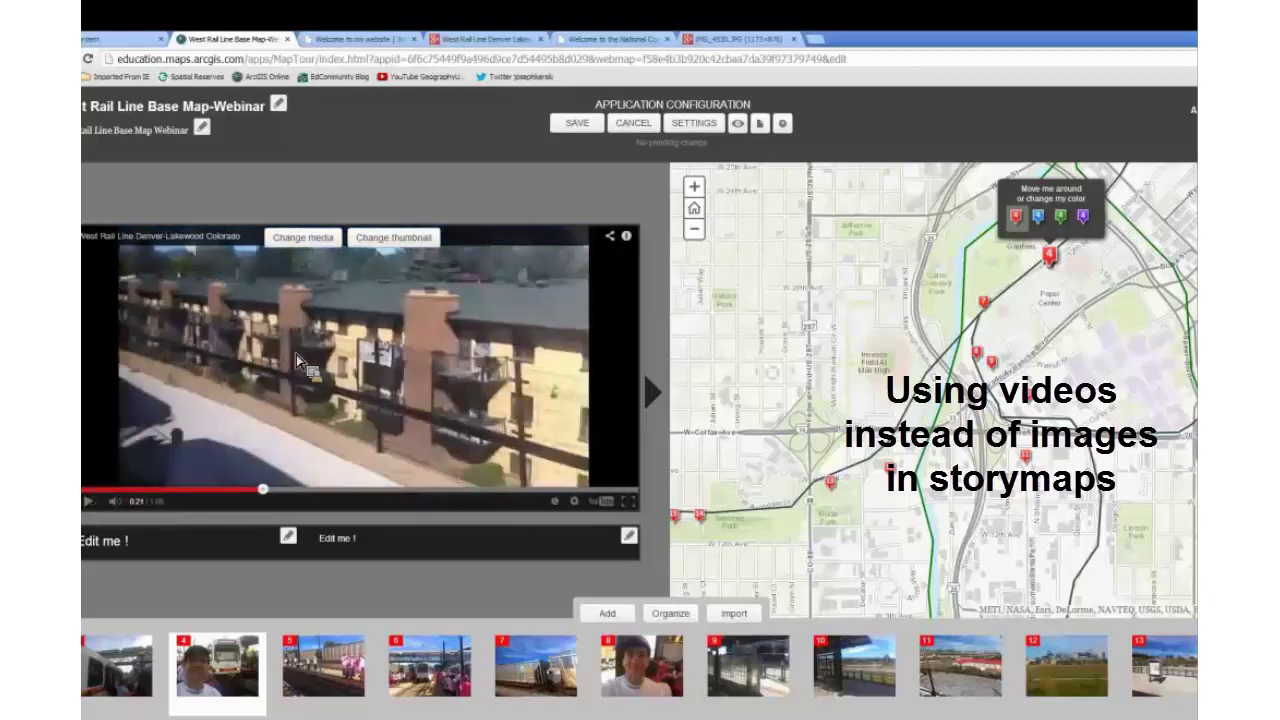
# Show the media settings of tour point 4 and examine the full YouTube embed address of its video
pyautogui.click(305, 237)
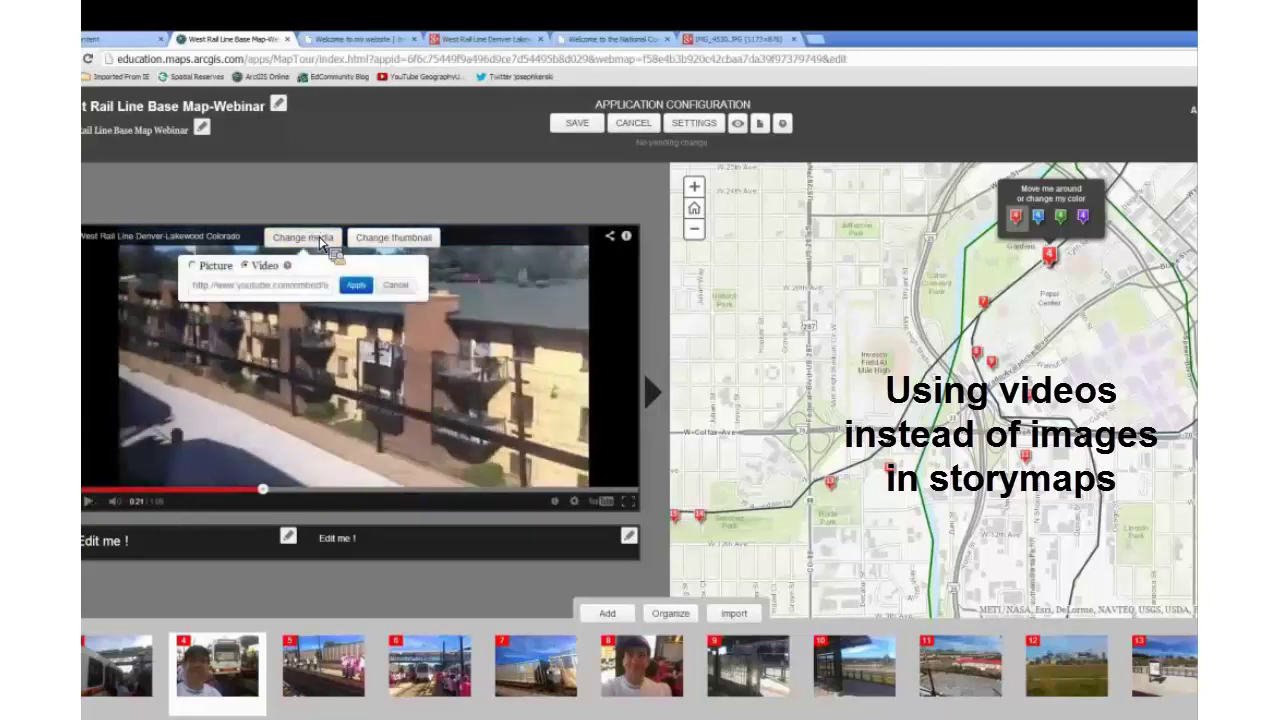
pyautogui.click(262, 284)
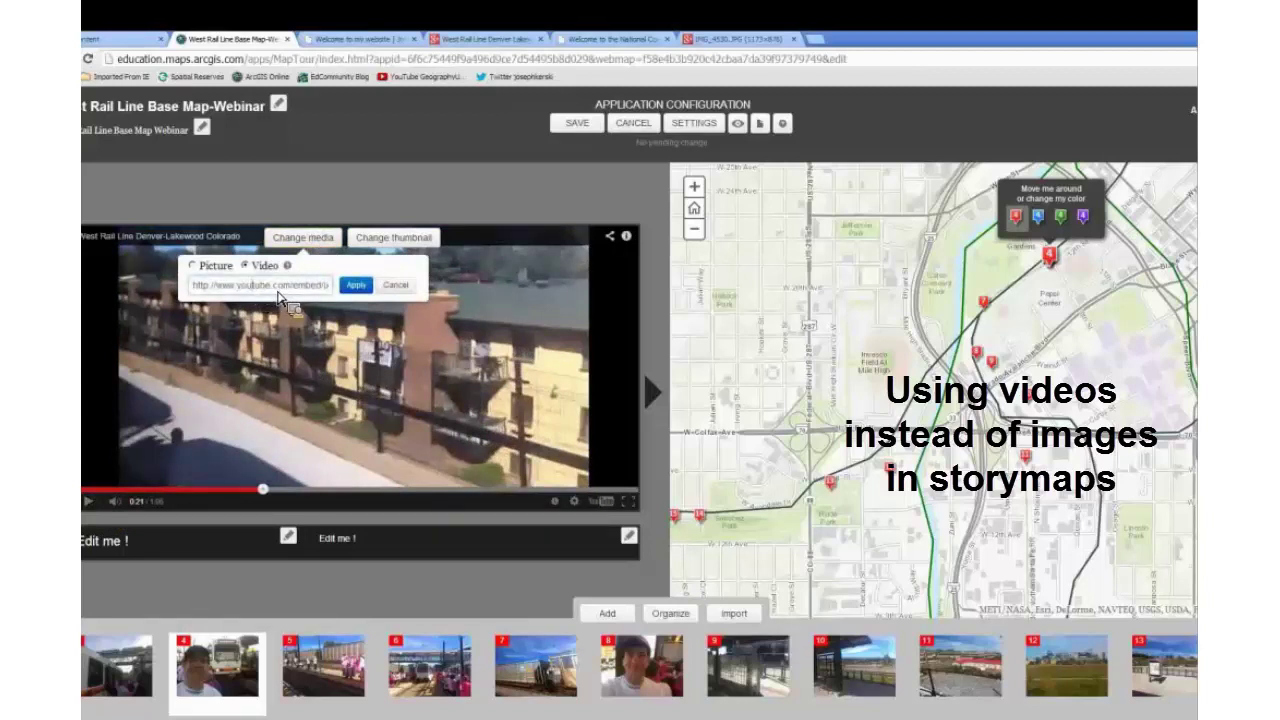
pyautogui.press('End')
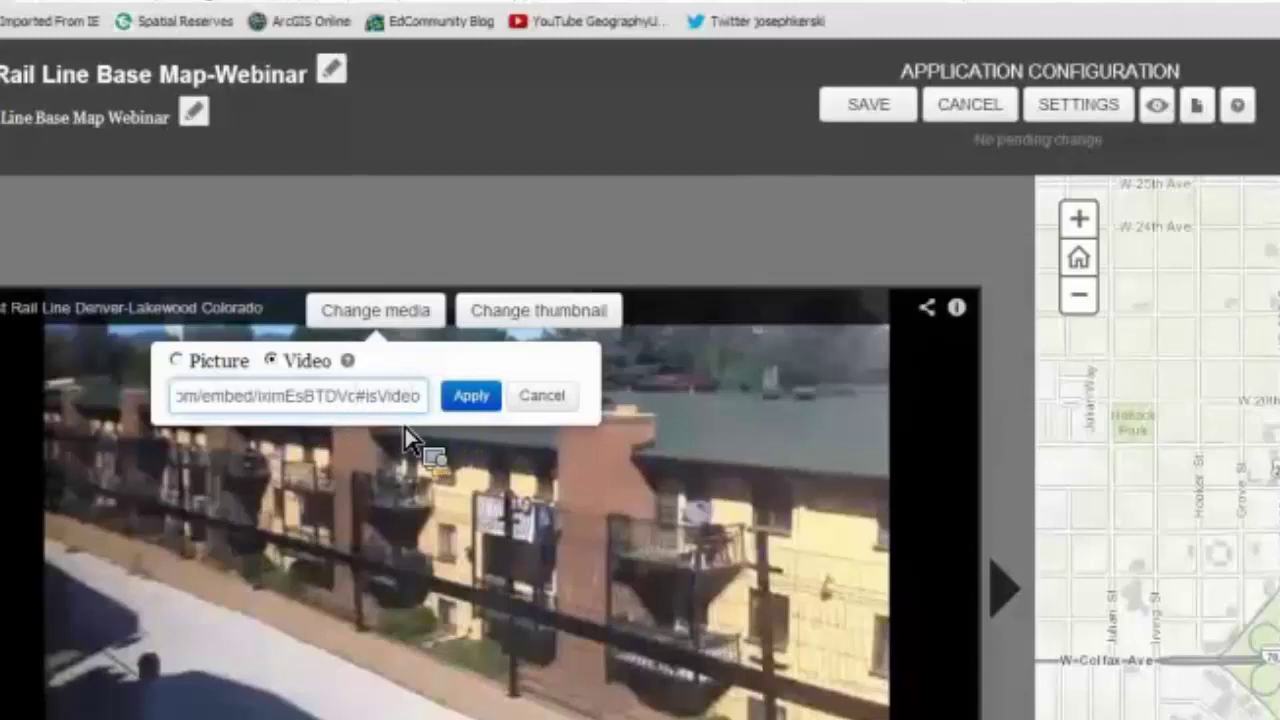
pyautogui.press('Left')
pyautogui.press('Left')
pyautogui.press('Left')
pyautogui.press('Left')
pyautogui.press('Left')
pyautogui.press('Left')
pyautogui.press('Left')
pyautogui.press('Left')
pyautogui.press('Left')
pyautogui.press('Left')
pyautogui.press('Left')
pyautogui.press('Left')
pyautogui.press('Left')
pyautogui.press('Left')
pyautogui.press('Left')
pyautogui.press('Left')
pyautogui.press('Left')
pyautogui.press('Left')
pyautogui.press('Left')
pyautogui.press('Left')
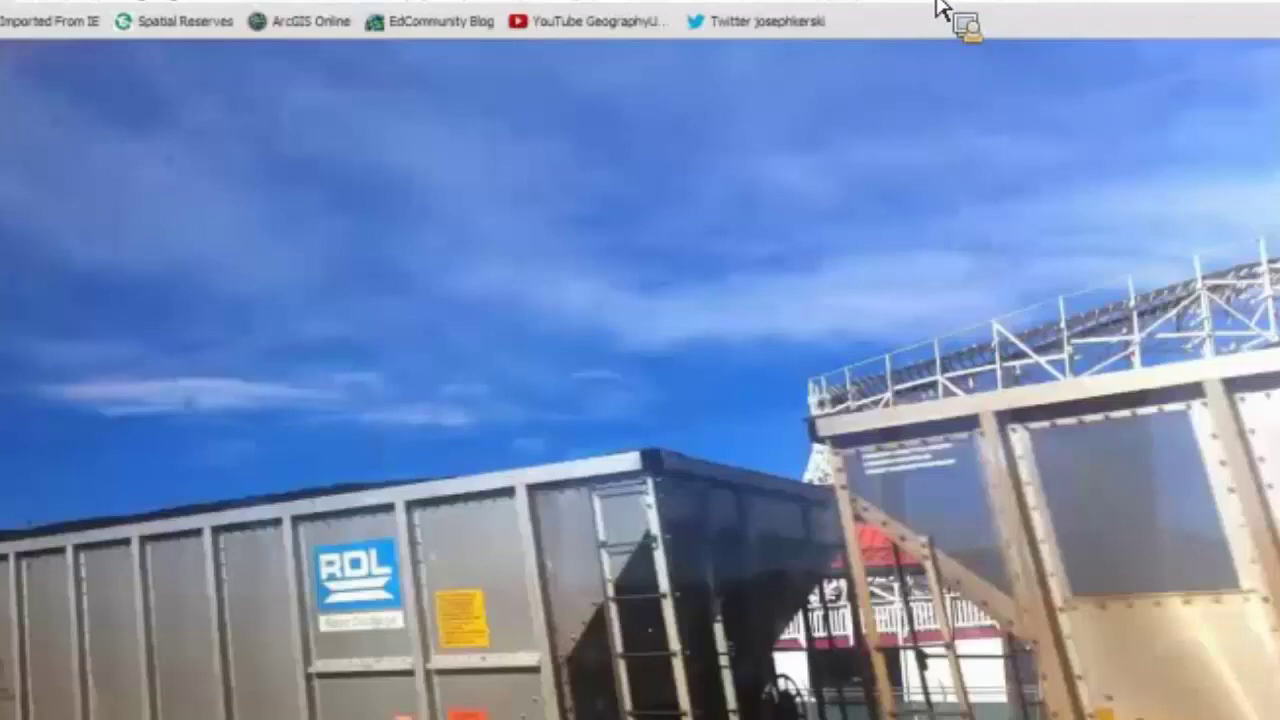
# Go to the YouTube channel, open the West Rail Line Denver-Lakewood Colorado video from the recent uploads and pause it
pyautogui.write('www.yo')
pyautogui.press('Return')
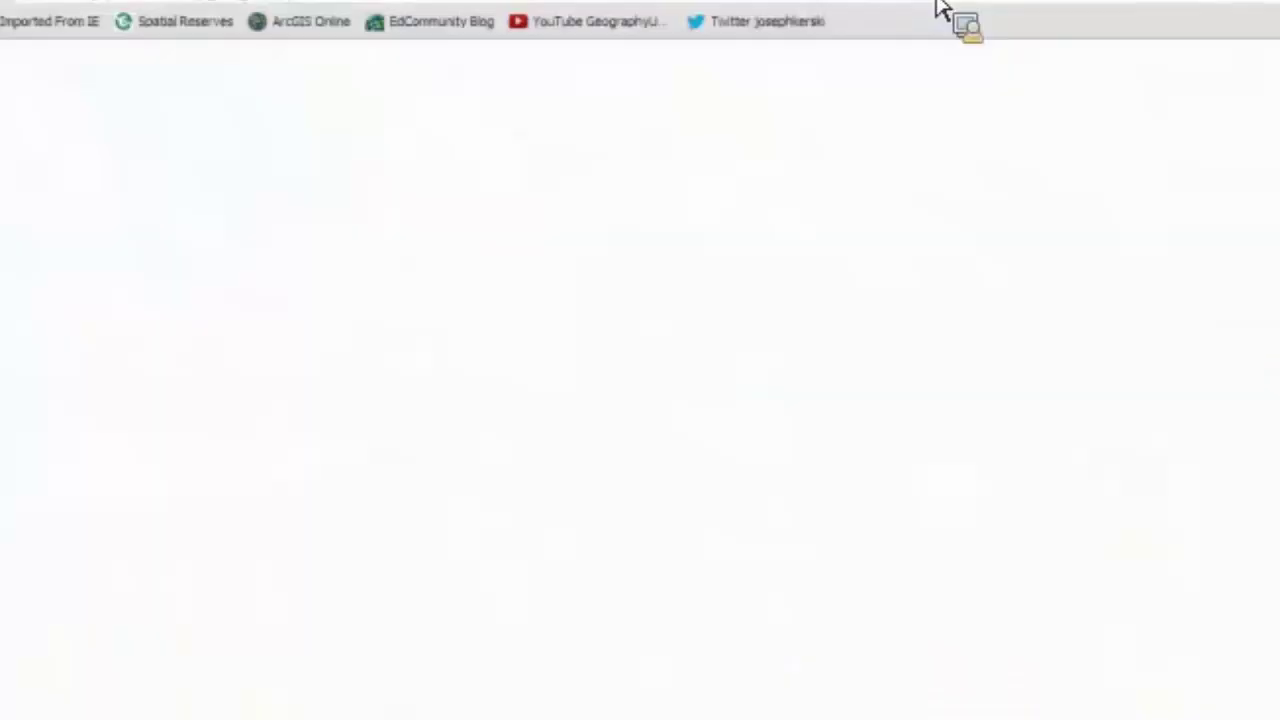
pyautogui.scroll(-4, 748, 420)
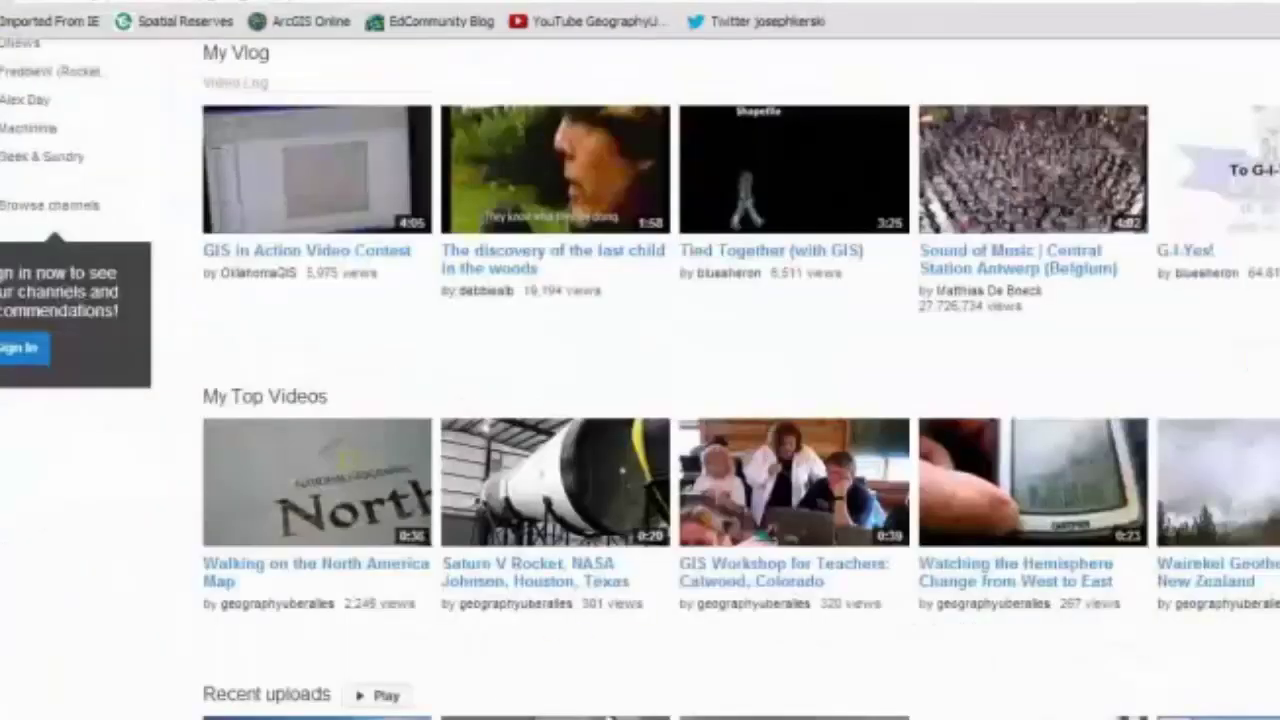
pyautogui.click(505, 710)
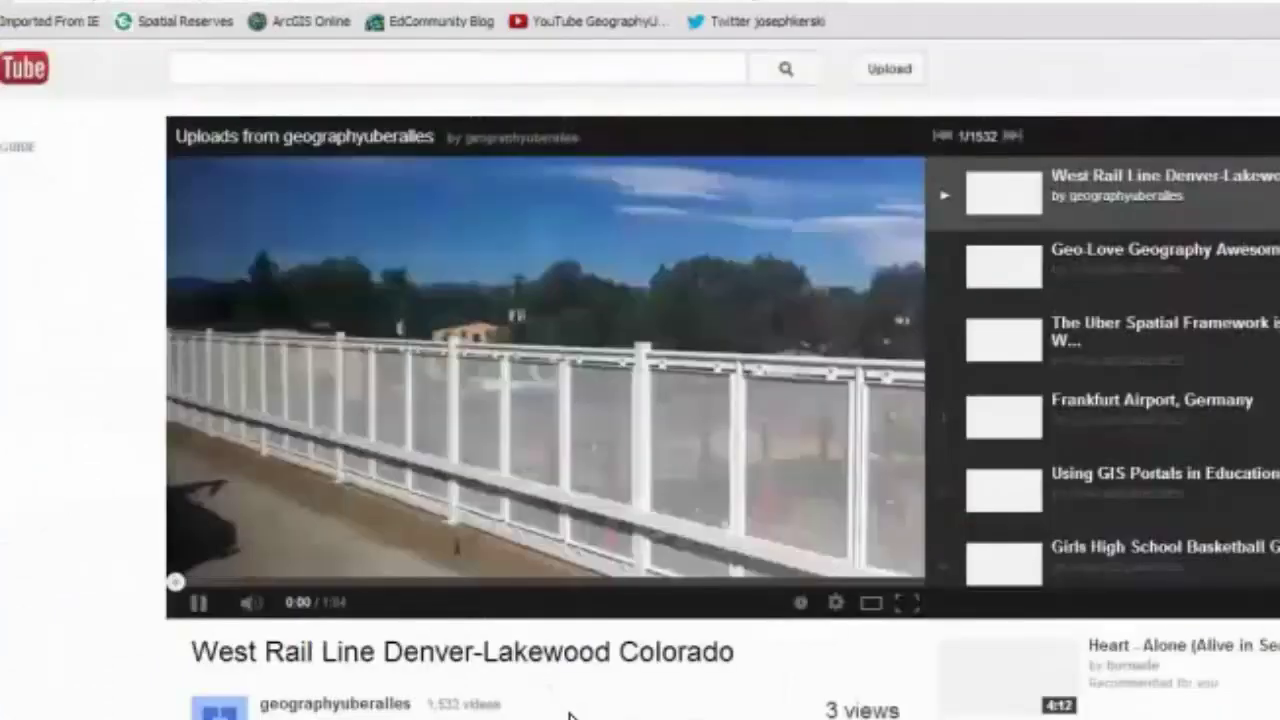
pyautogui.click(200, 604)
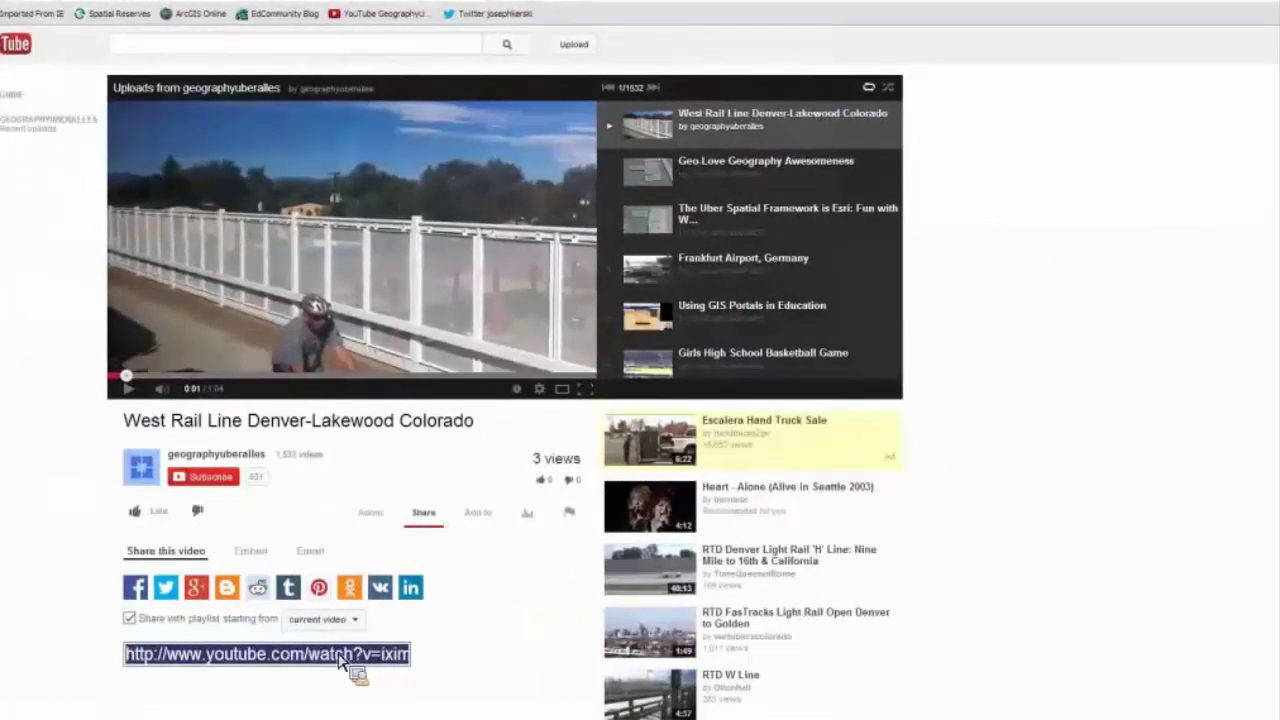
pyautogui.click(133, 621)
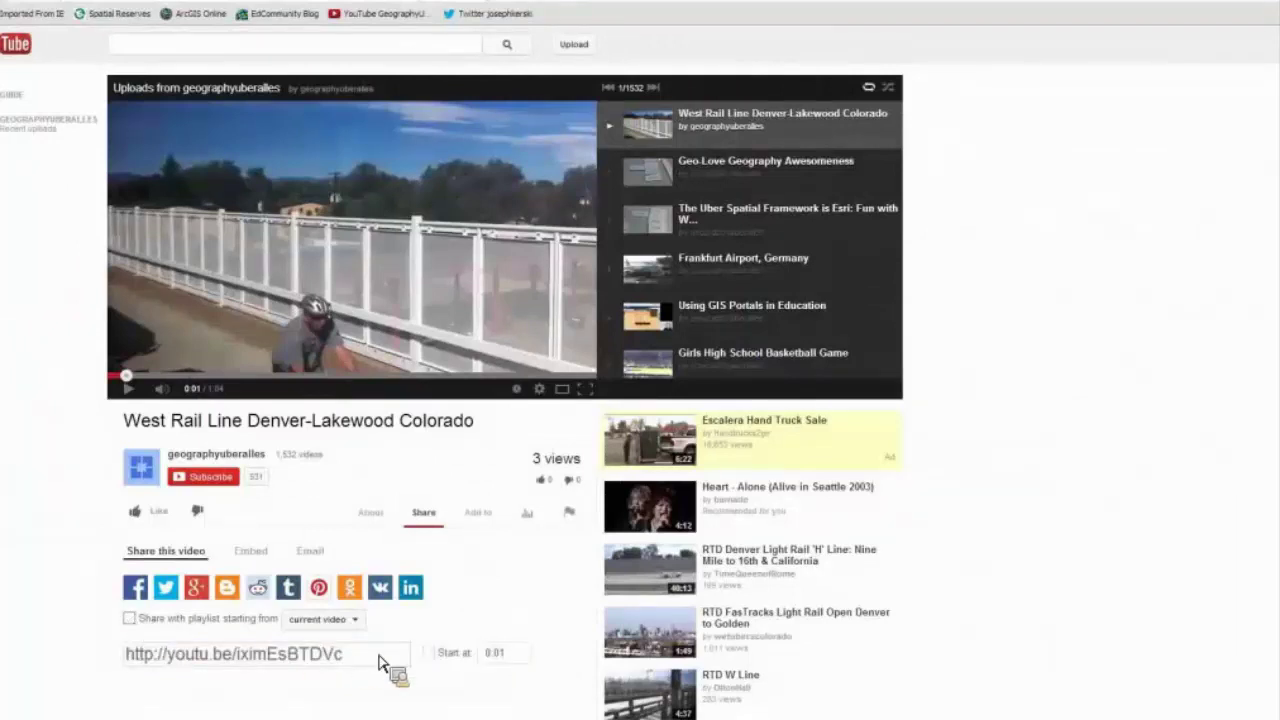
pyautogui.click(252, 552)
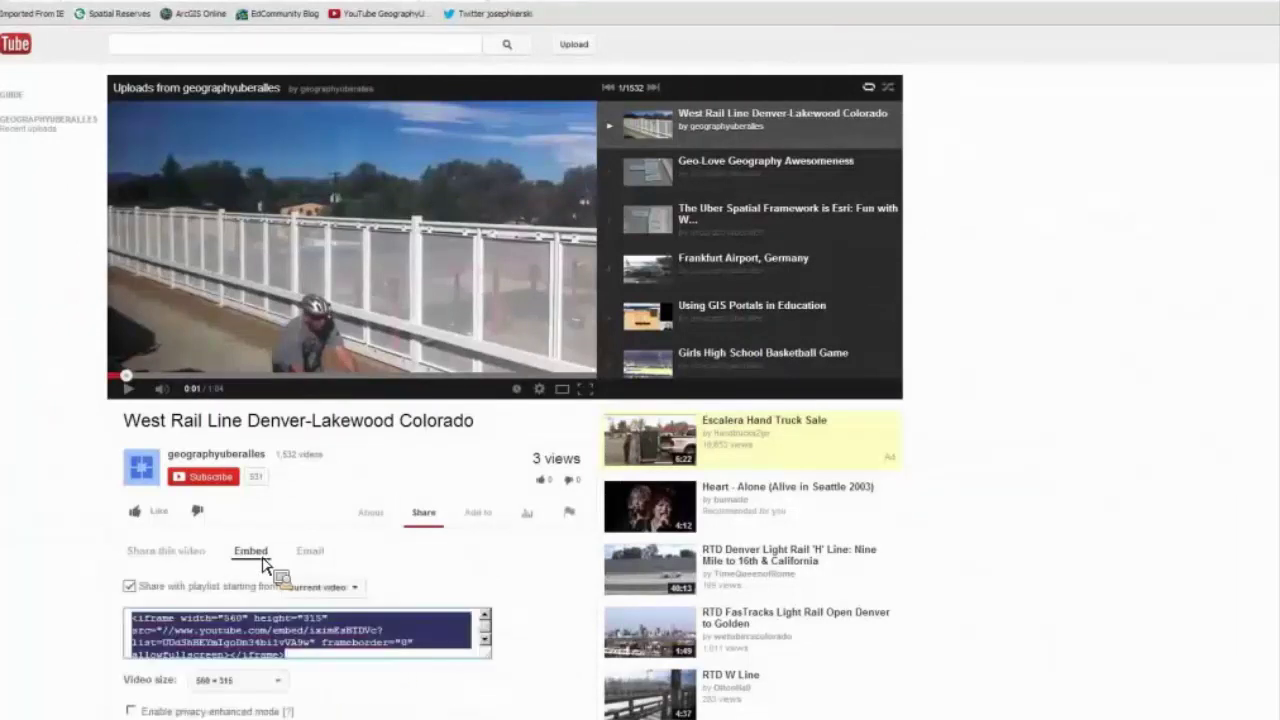
pyautogui.click(280, 636)
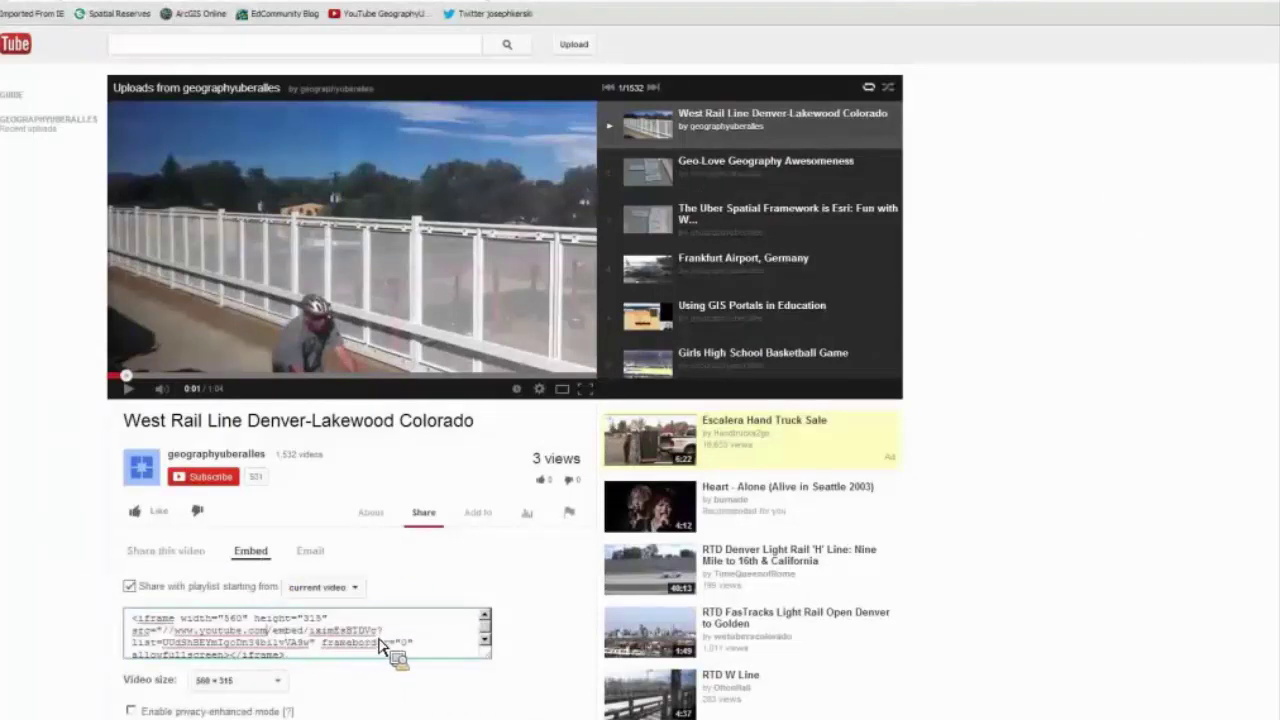
pyautogui.moveTo(378, 631); pyautogui.dragTo(176, 640)
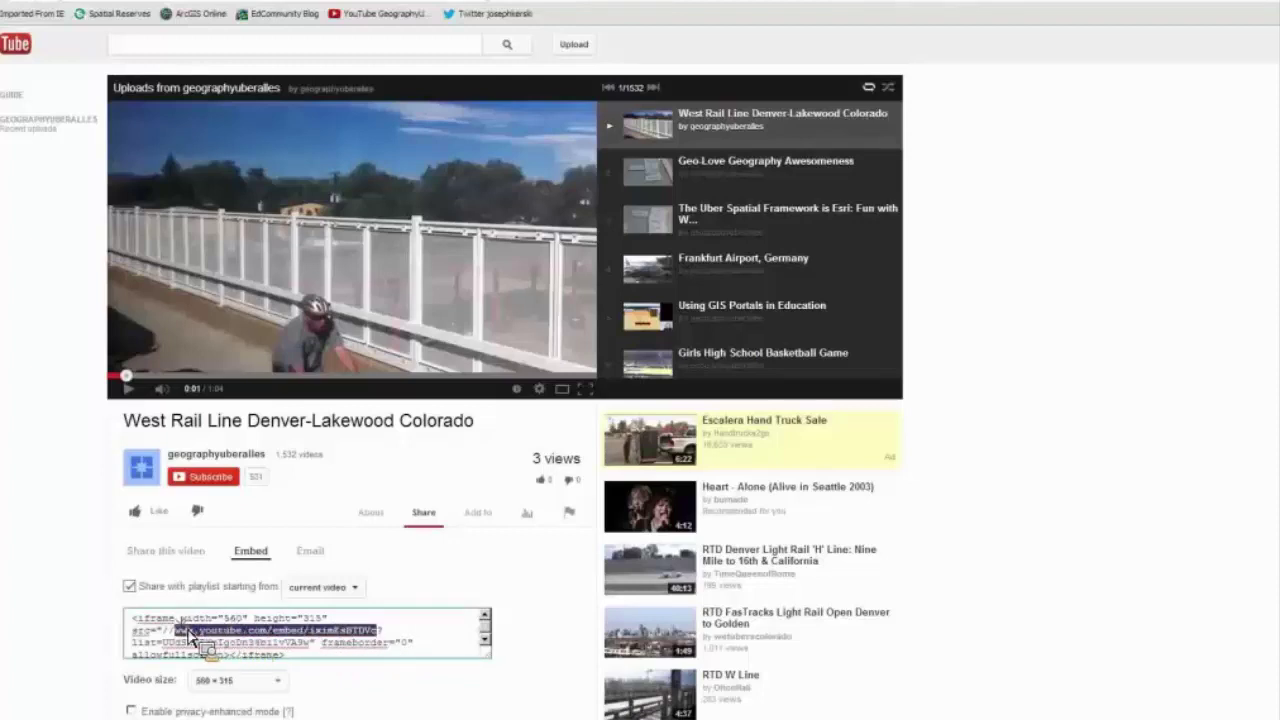
pyautogui.moveTo(290, 640); pyautogui.dragTo(400, 640)
# Return to the story map's media settings for tour point 4
pyautogui.click(163, 2)
pyautogui.moveTo(175, 0); pyautogui.dragTo(368, 262)
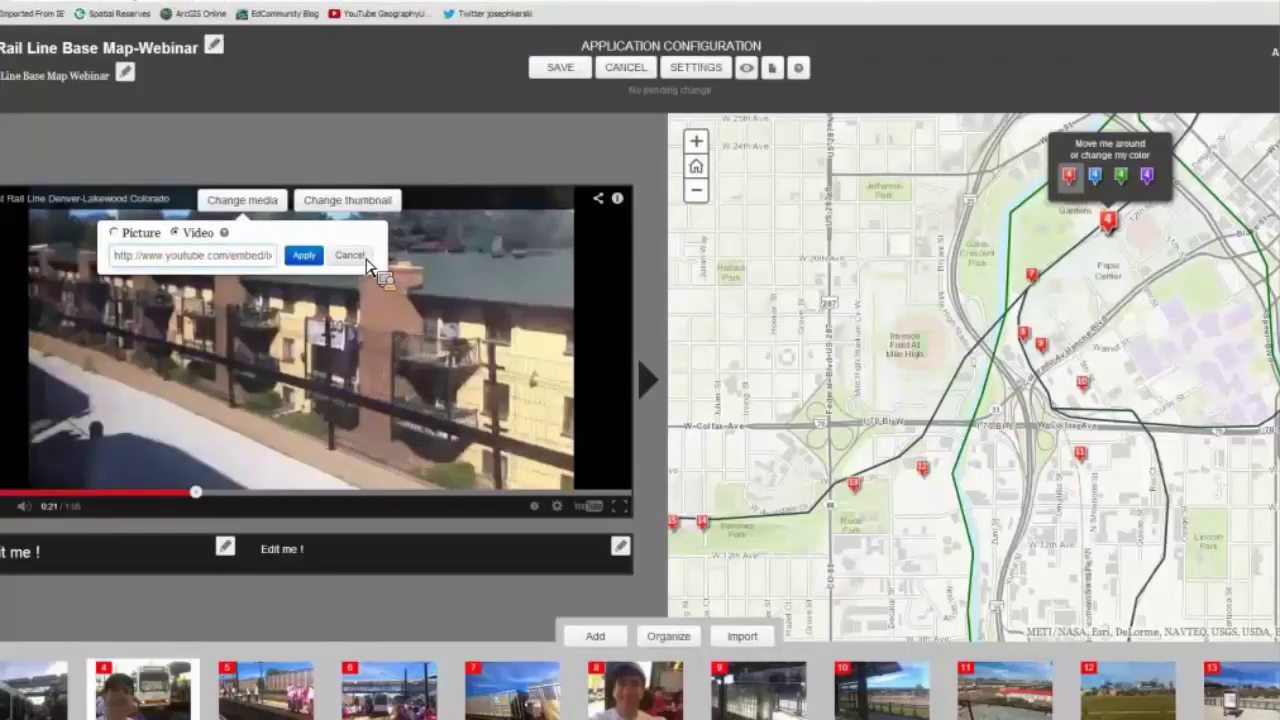